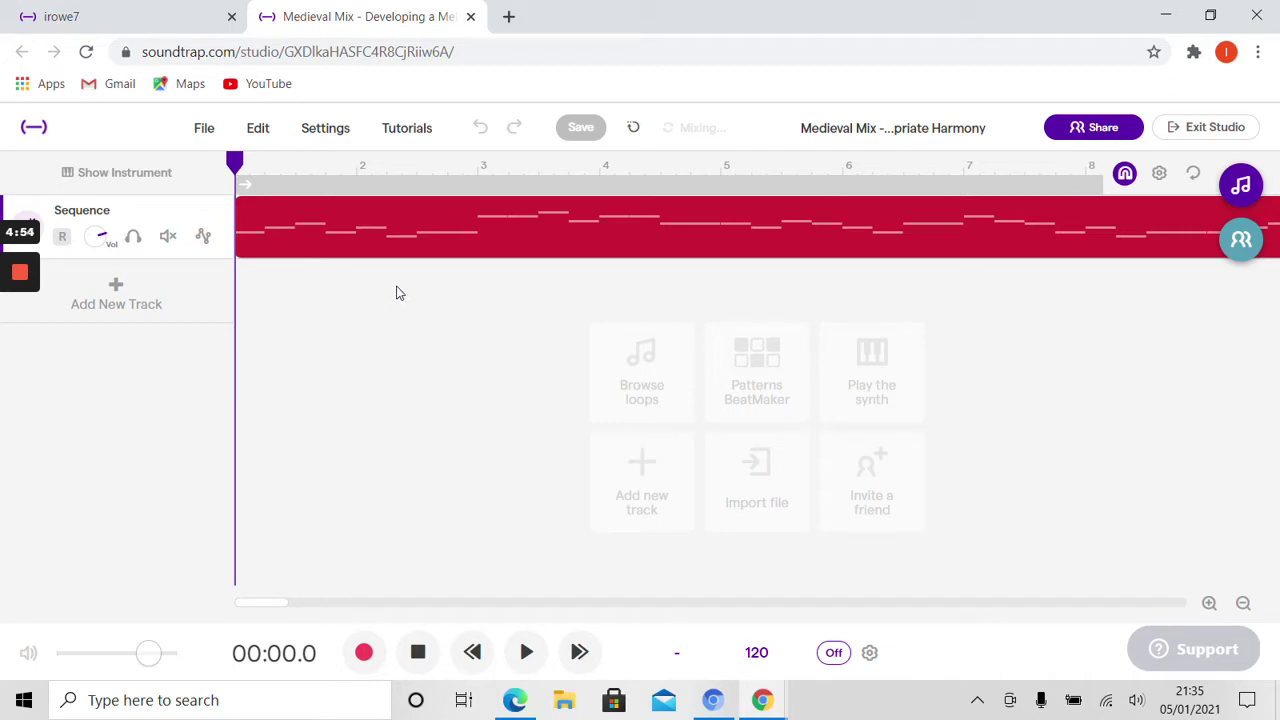
Open the red Sequence clip's melody in the Piano Roll editor
{"action": "mouse_move", "coordinate": [422, 252]}
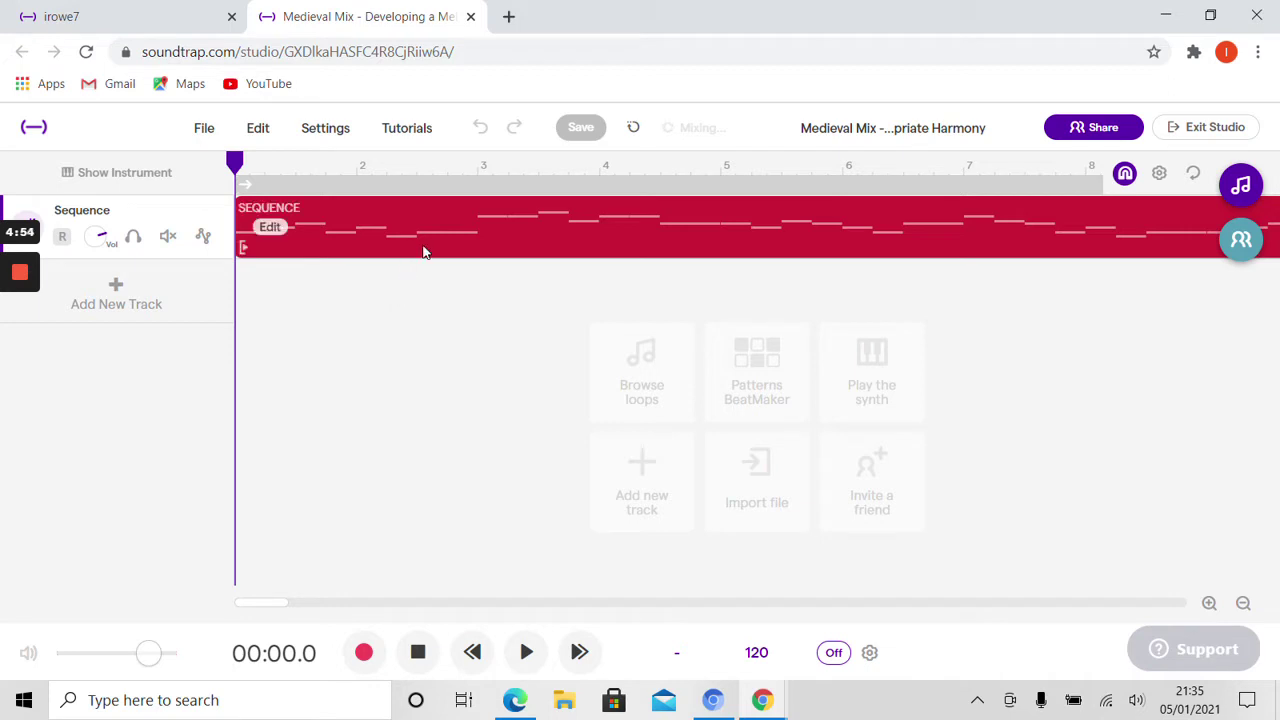
{"action": "double_click", "coordinate": [352, 214]}
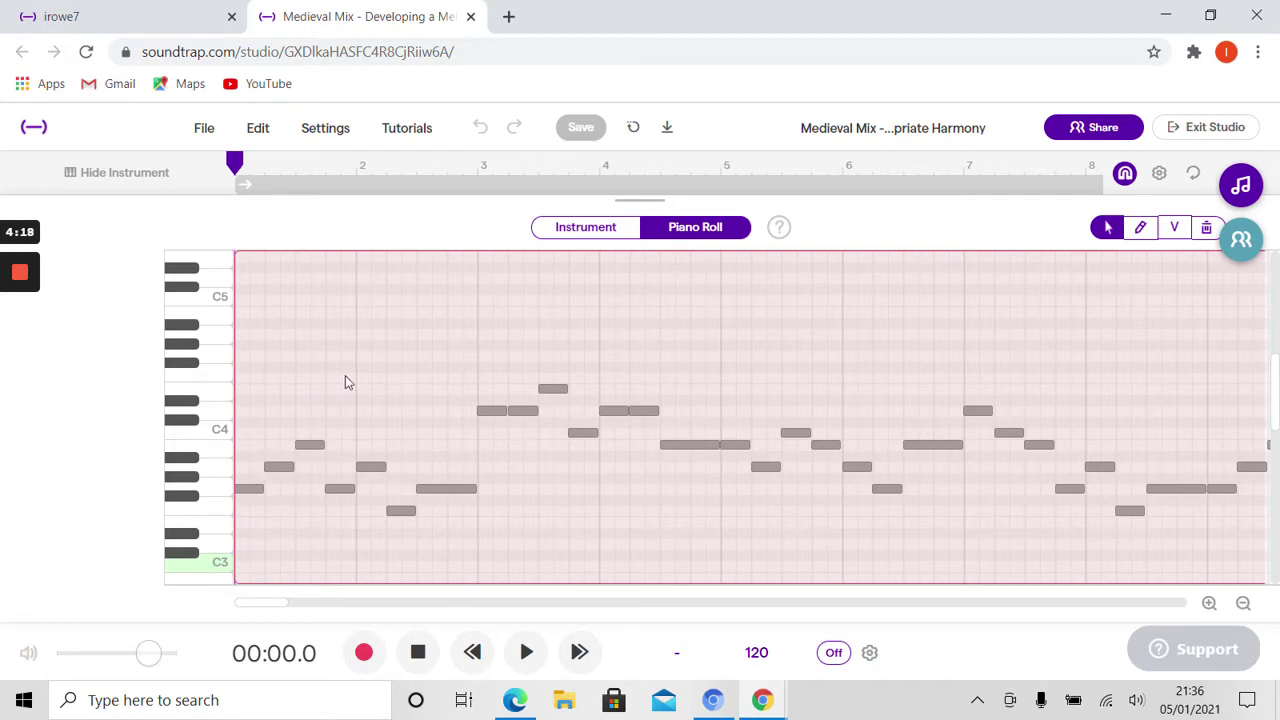
With the pencil tool, add a D4 harmony note above bar 1's first note and an E4 above its A3
{"action": "left_click", "coordinate": [1143, 232]}
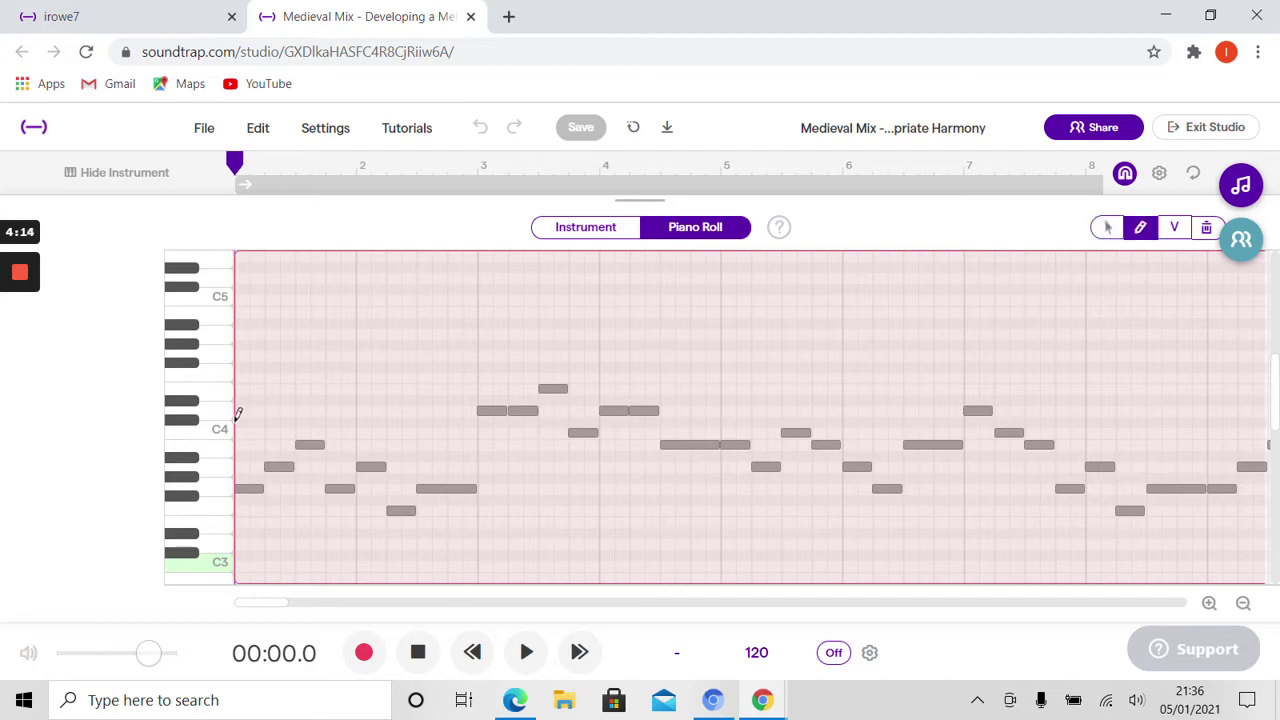
{"action": "left_click", "coordinate": [247, 490]}
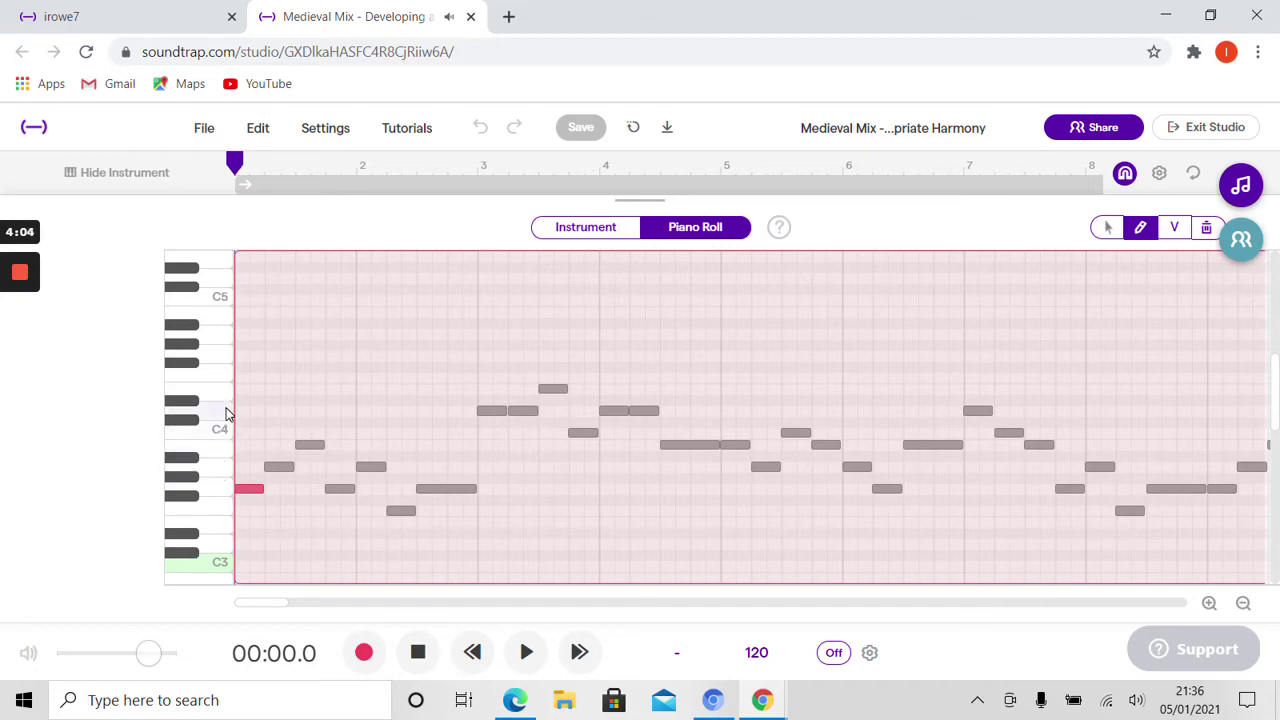
{"action": "left_click", "coordinate": [247, 410]}
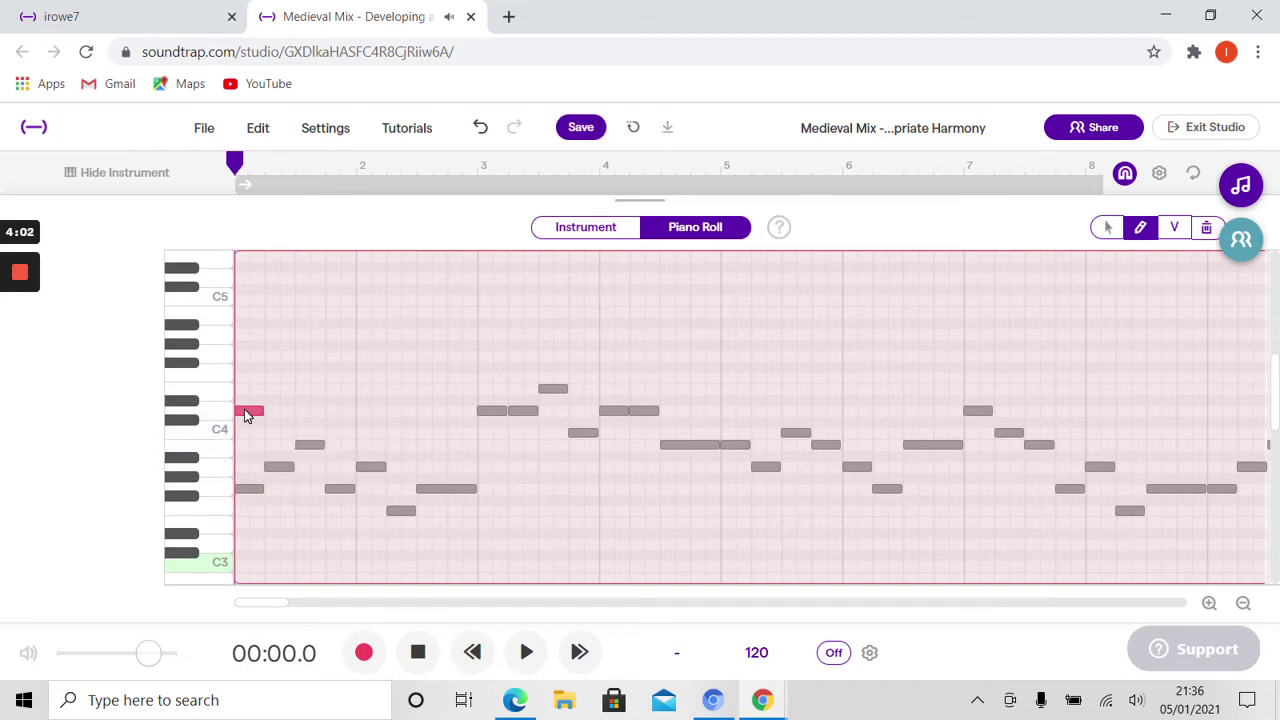
{"action": "left_click", "coordinate": [278, 468]}
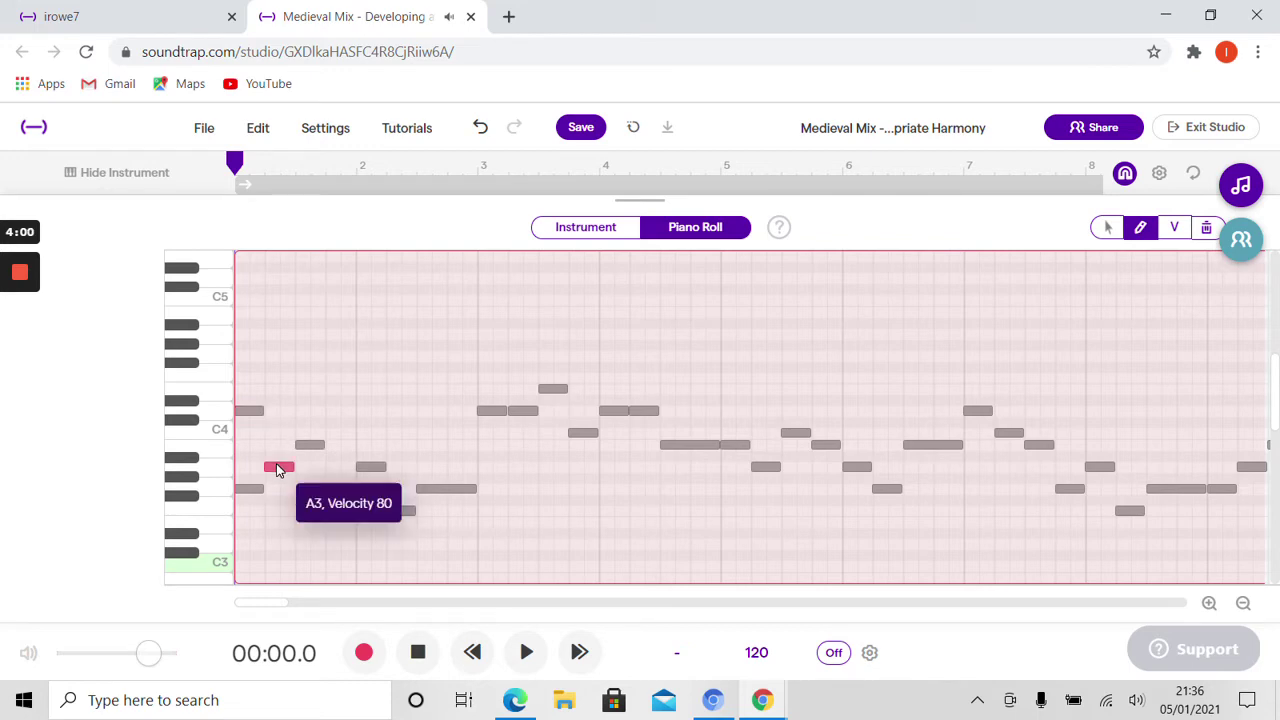
{"action": "left_click", "coordinate": [276, 378]}
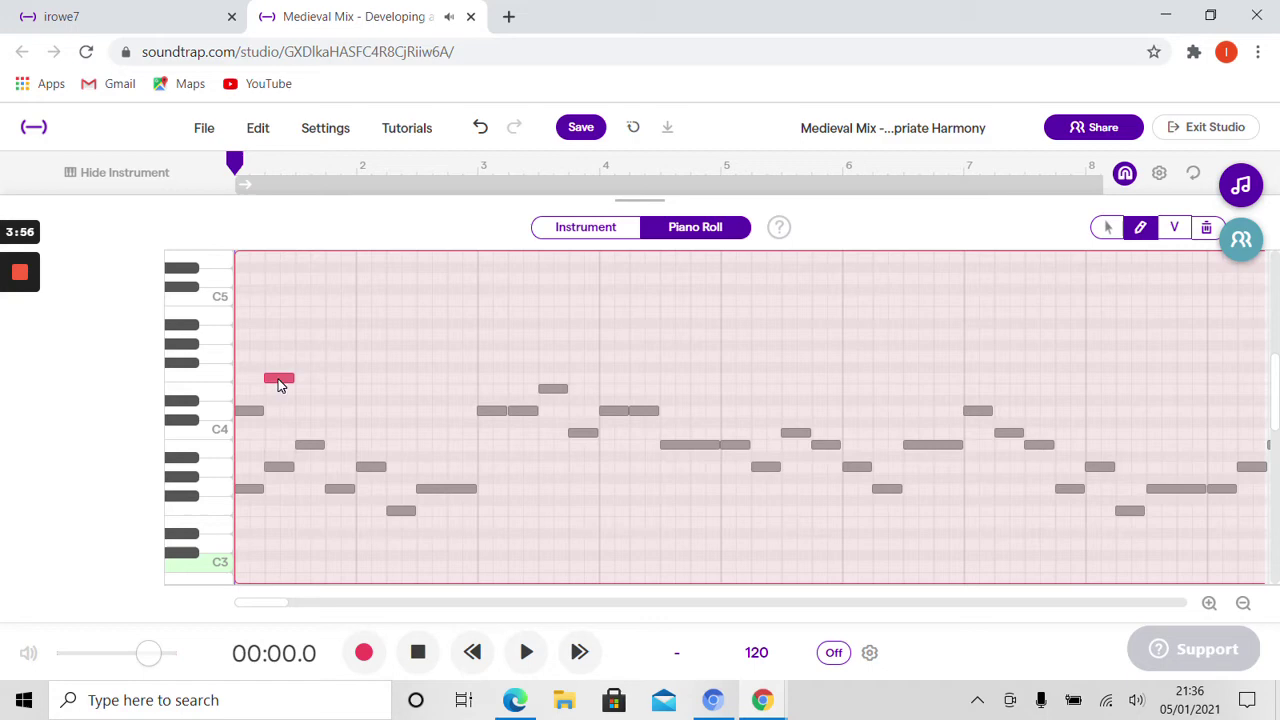
{"action": "left_click_drag", "start_coordinate": [276, 378], "coordinate": [277, 389]}
{"action": "left_click", "coordinate": [307, 445]}
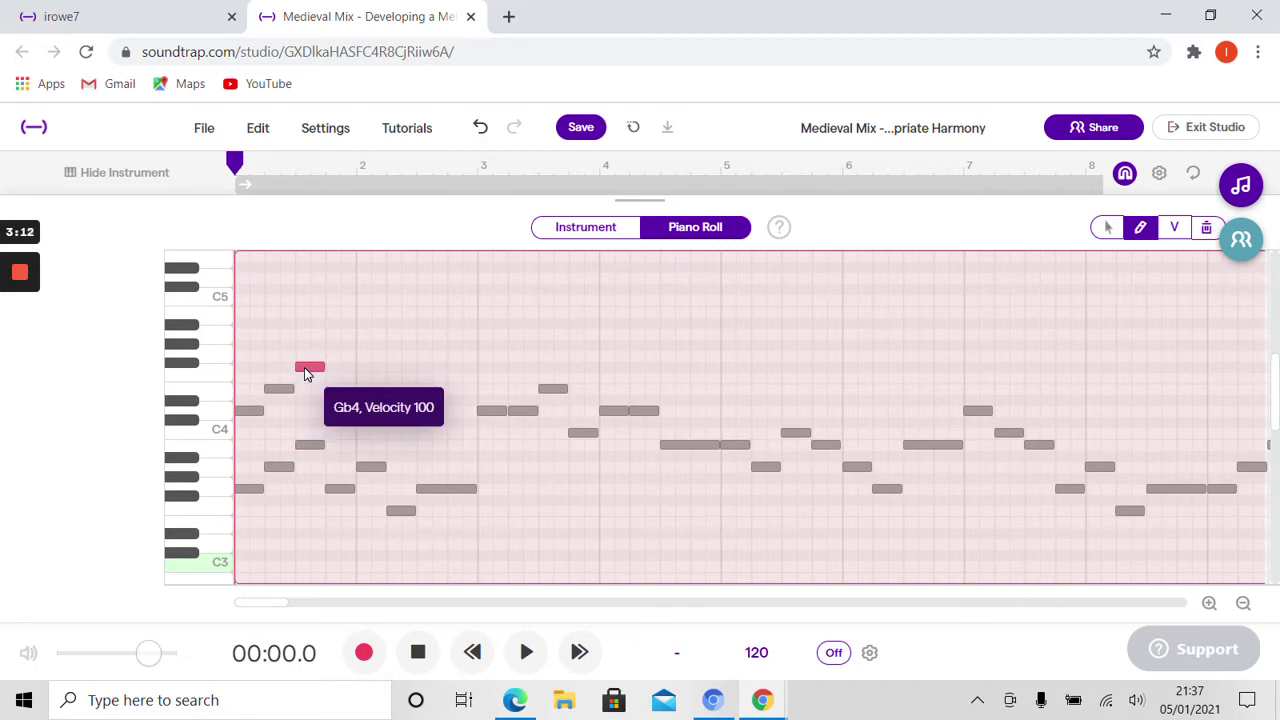
Add a Gb4 harmony note above bar 1's B3, then D4 above G3 and E4 above A3 in bar 2
{"action": "left_click", "coordinate": [308, 367]}
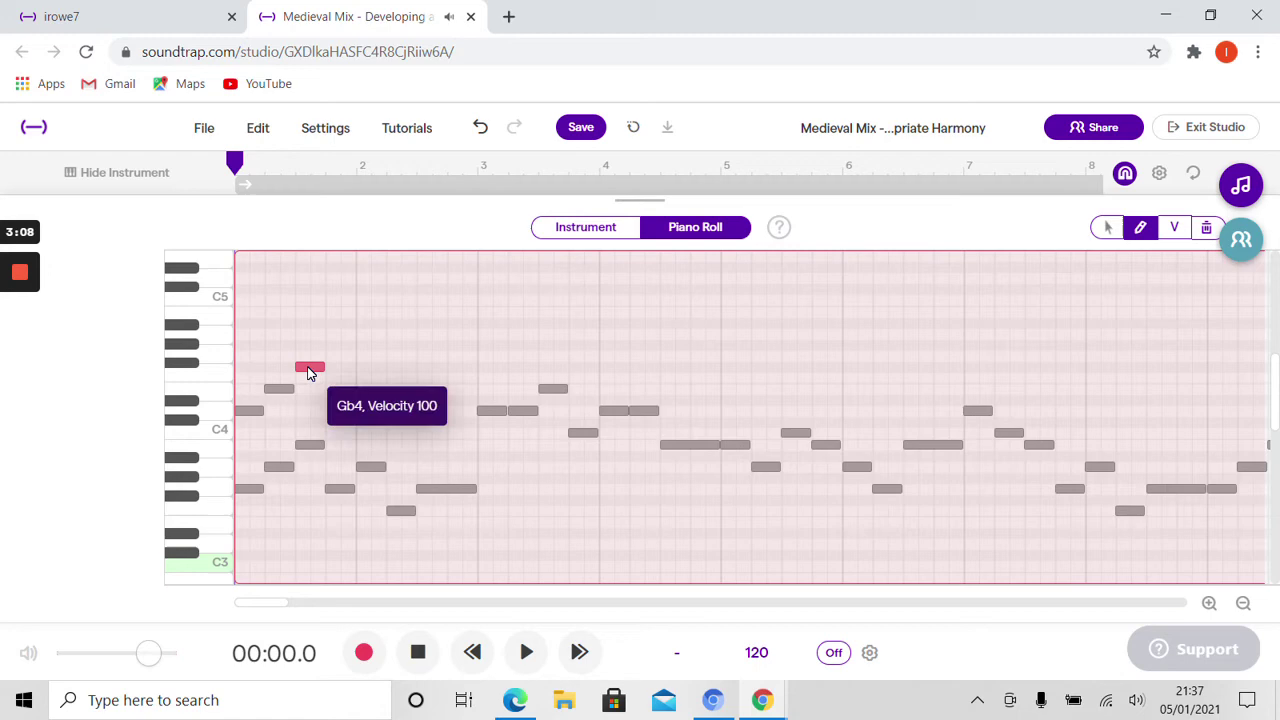
{"action": "left_click", "coordinate": [310, 445]}
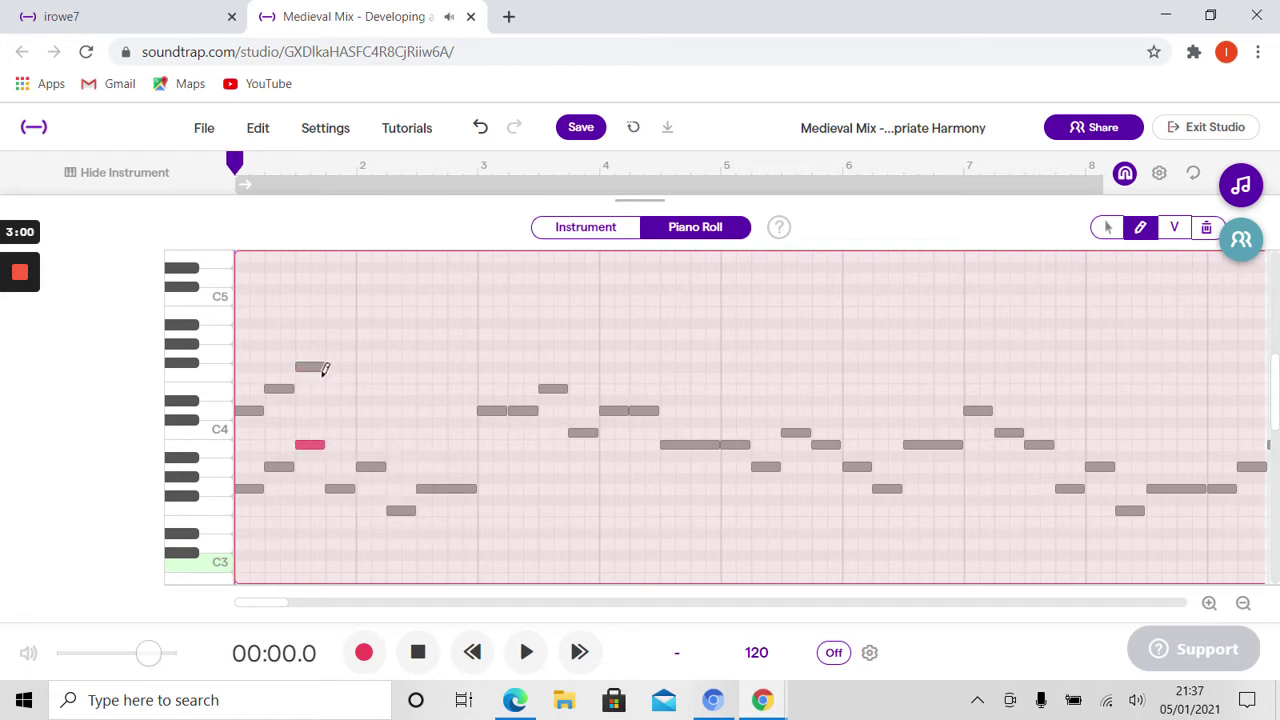
{"action": "left_click", "coordinate": [343, 491]}
{"action": "left_click", "coordinate": [340, 410]}
{"action": "left_click", "coordinate": [369, 467]}
{"action": "left_click", "coordinate": [368, 389]}
Add a C4 harmony note above the F3 and a D4 above the long G3 in bar 2
{"action": "left_click", "coordinate": [404, 512]}
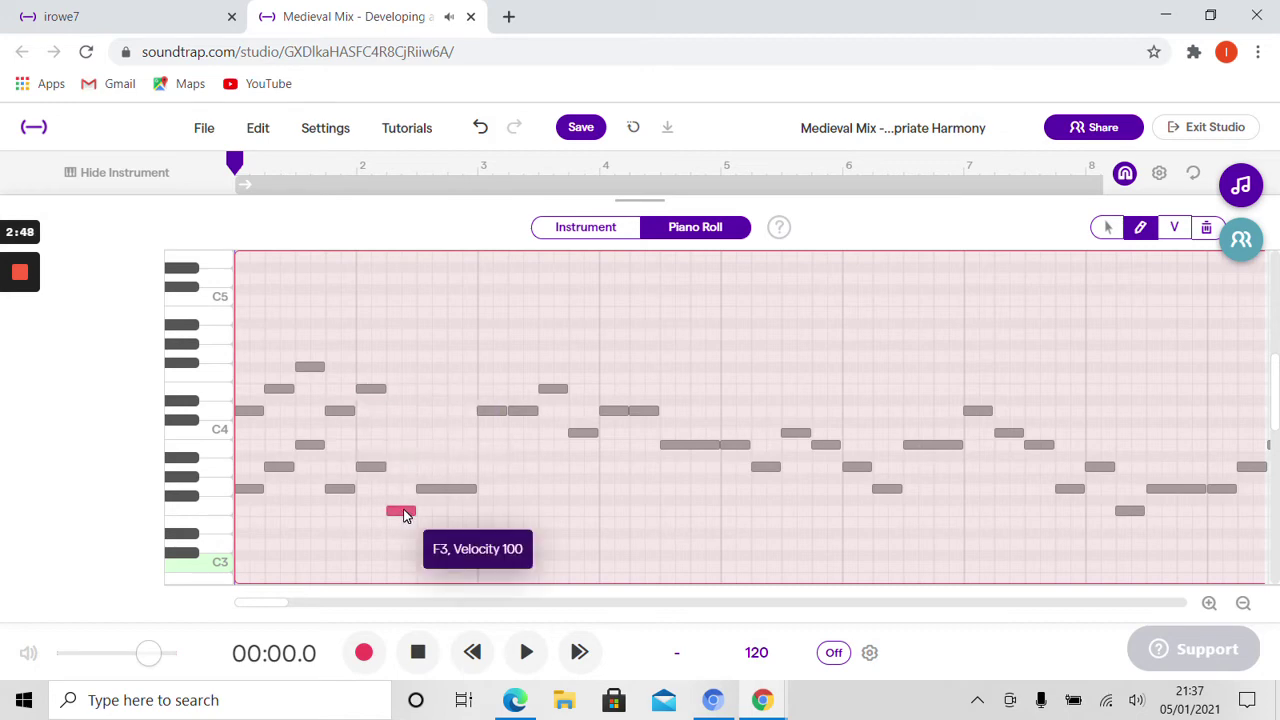
{"action": "left_click", "coordinate": [397, 433]}
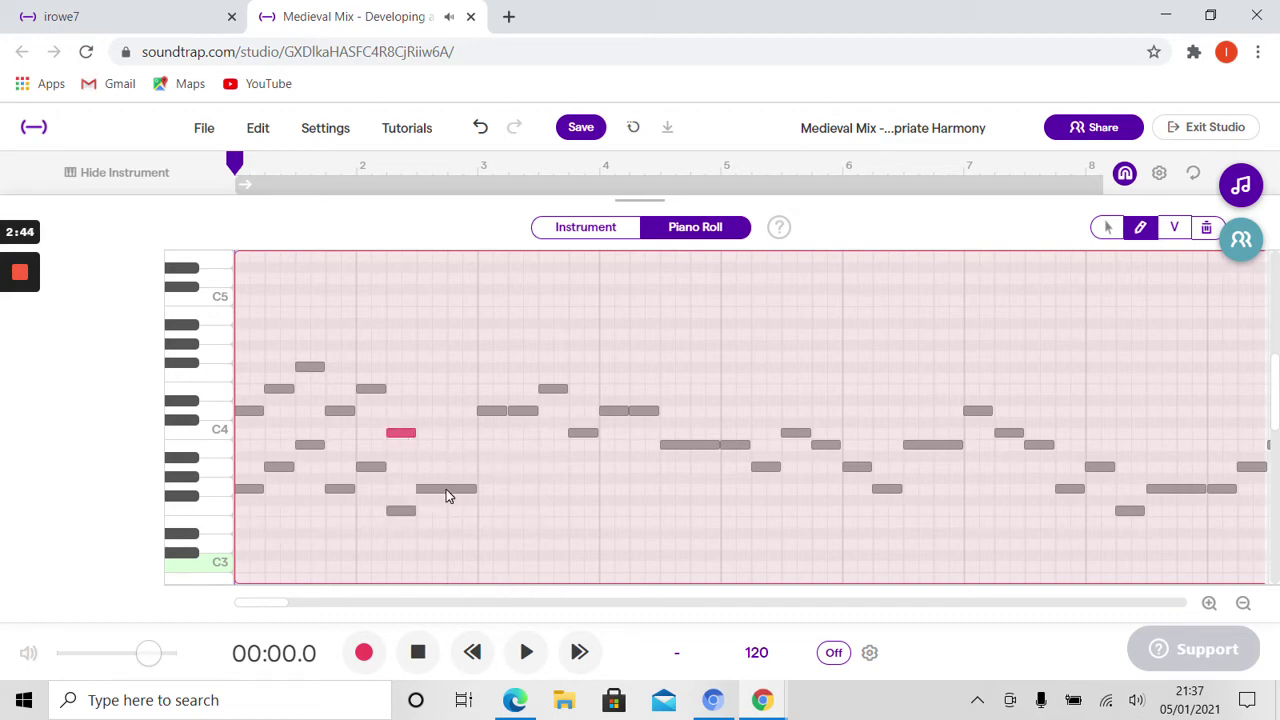
{"action": "left_click", "coordinate": [446, 489]}
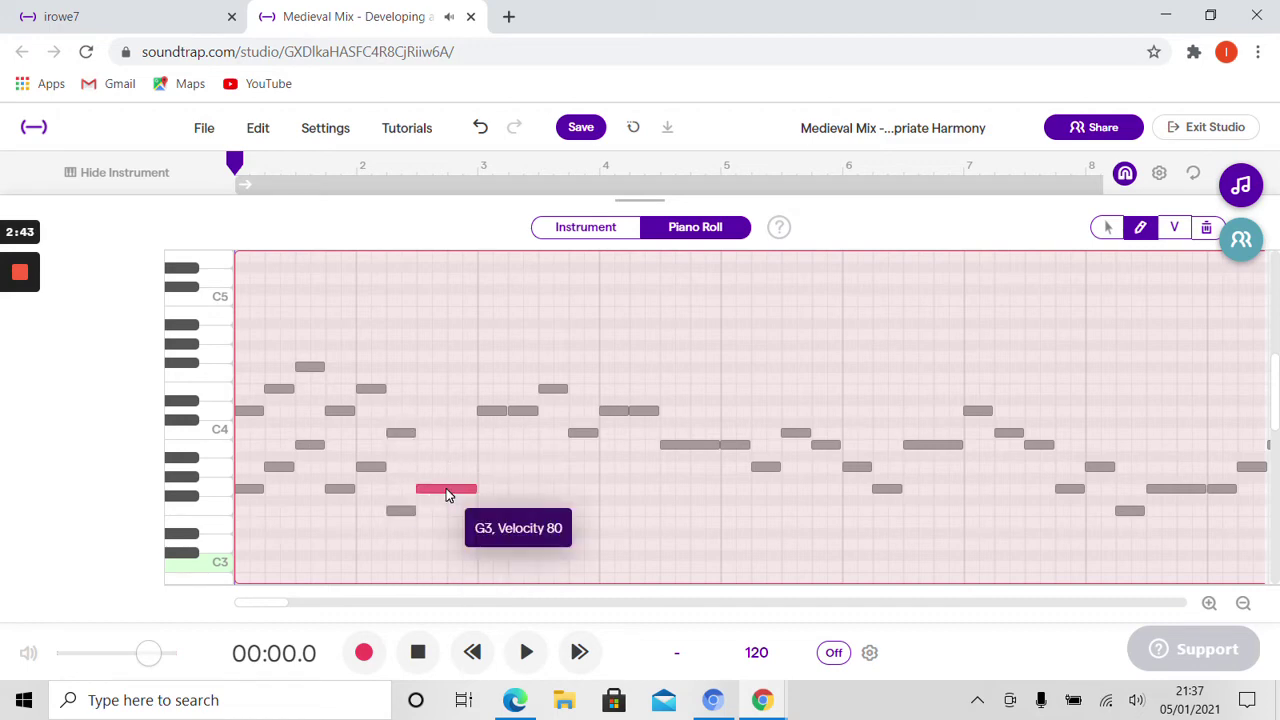
{"action": "left_click", "coordinate": [432, 408]}
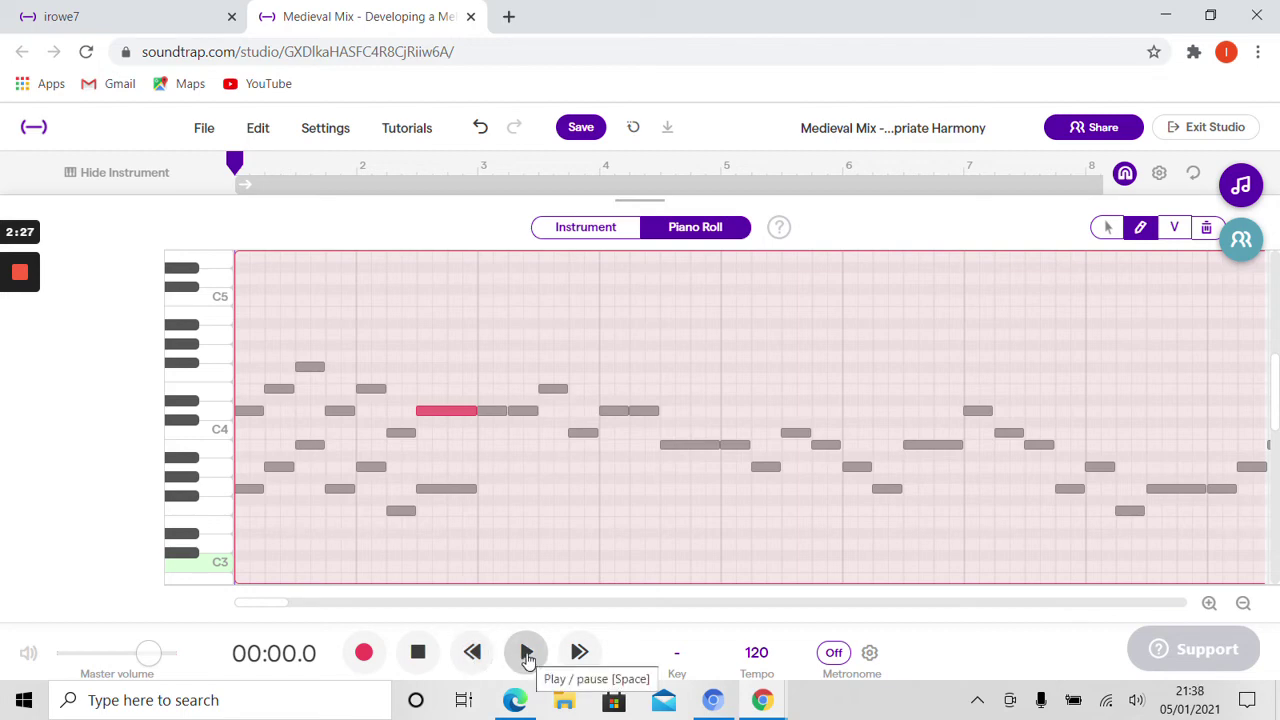
{"action": "left_click", "coordinate": [527, 653]}
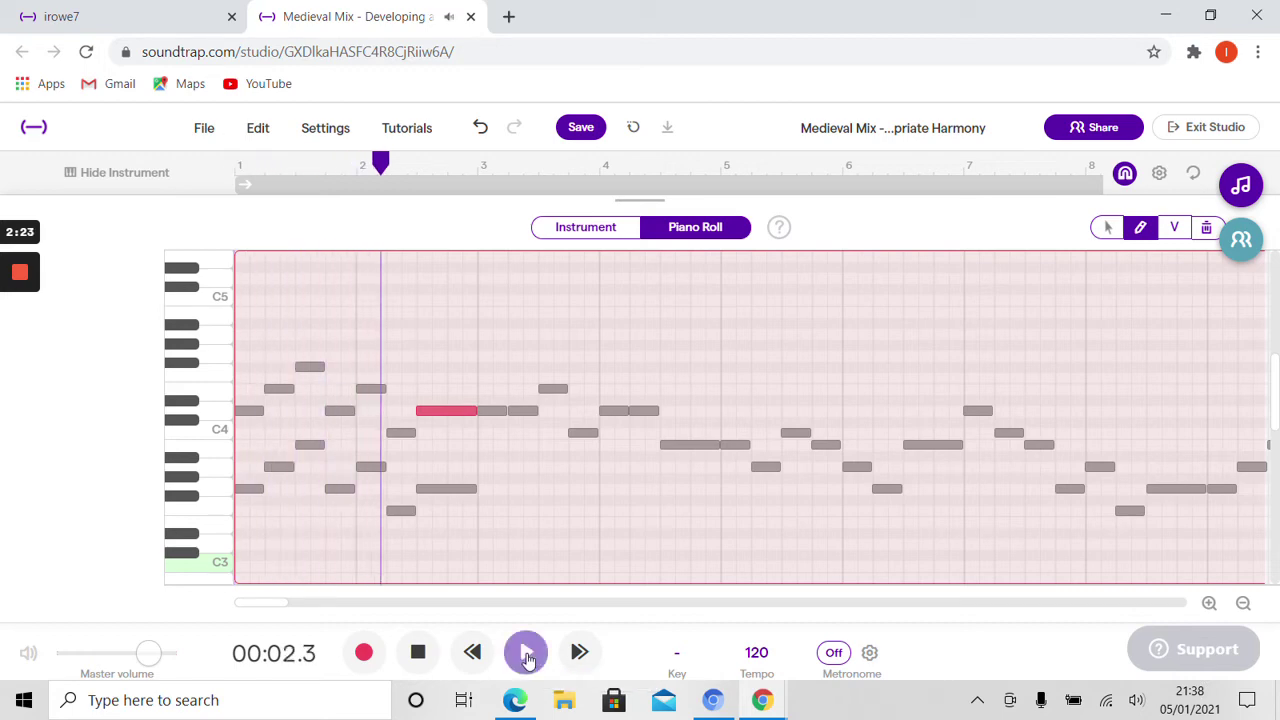
{"action": "left_click", "coordinate": [420, 654]}
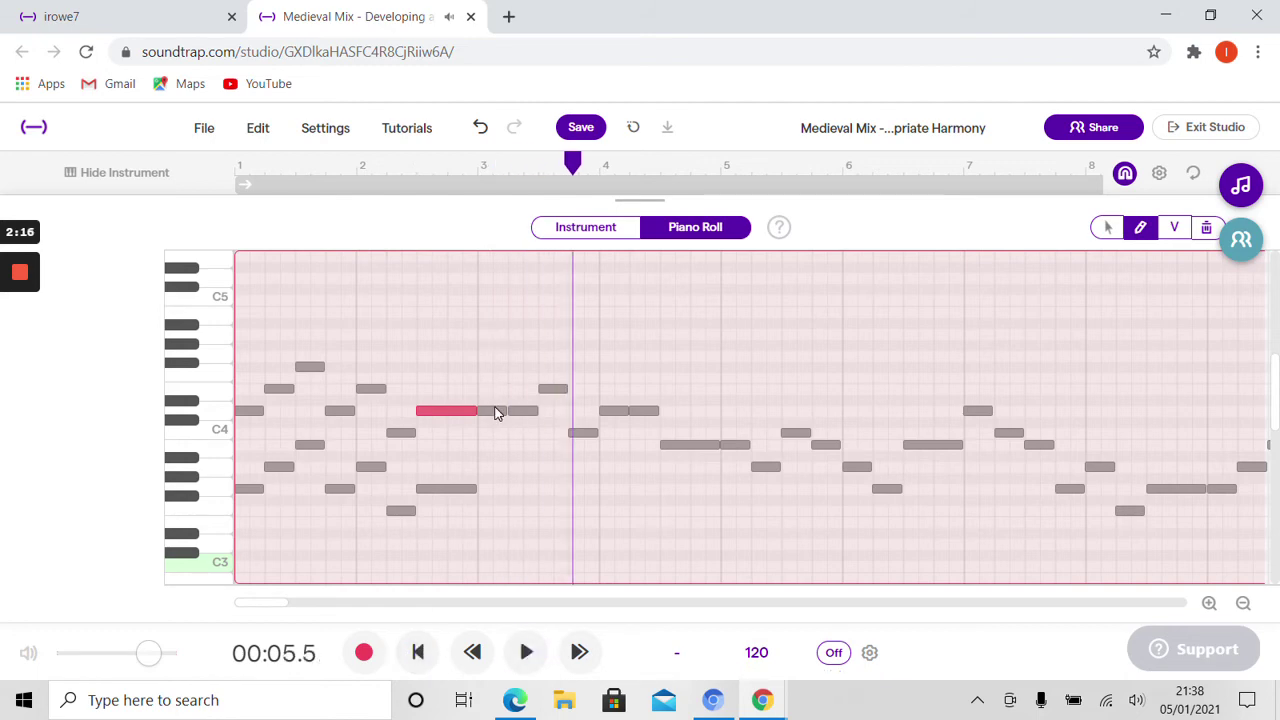
Add A4 harmony notes over bar 3's two D4 notes and a B4 above its E4
{"action": "left_click", "coordinate": [497, 413]}
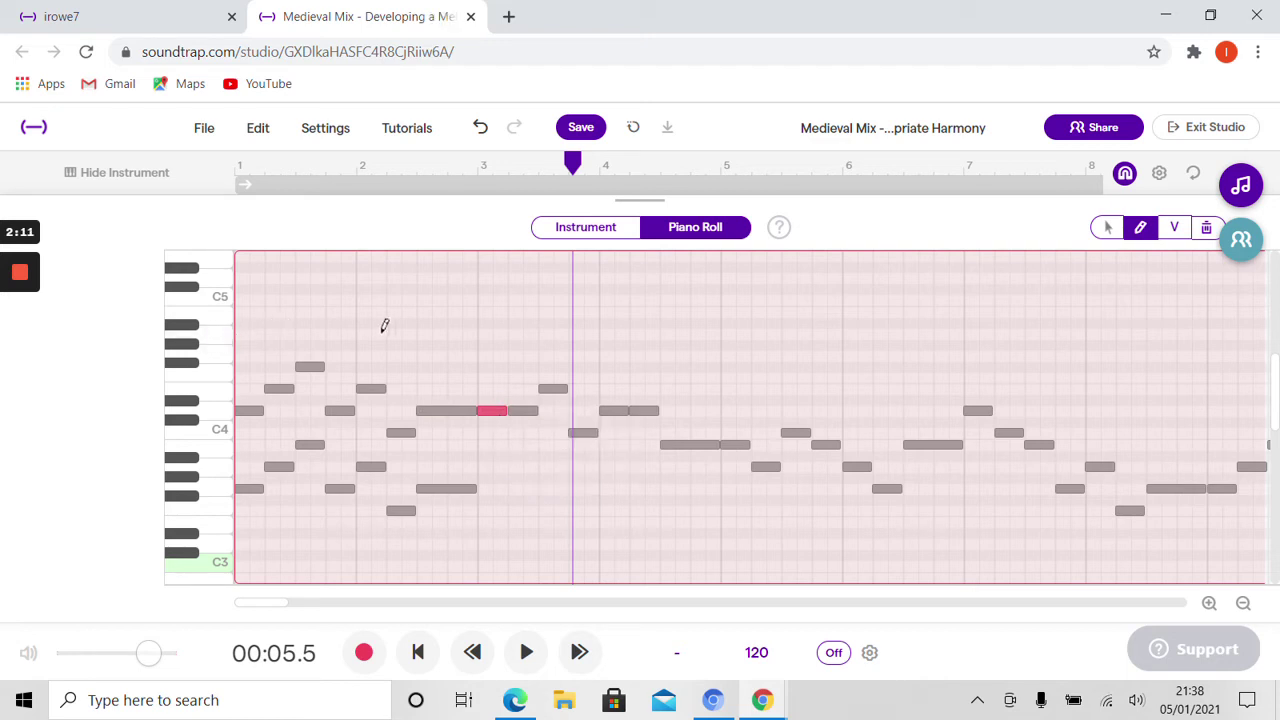
{"action": "left_click", "coordinate": [492, 333]}
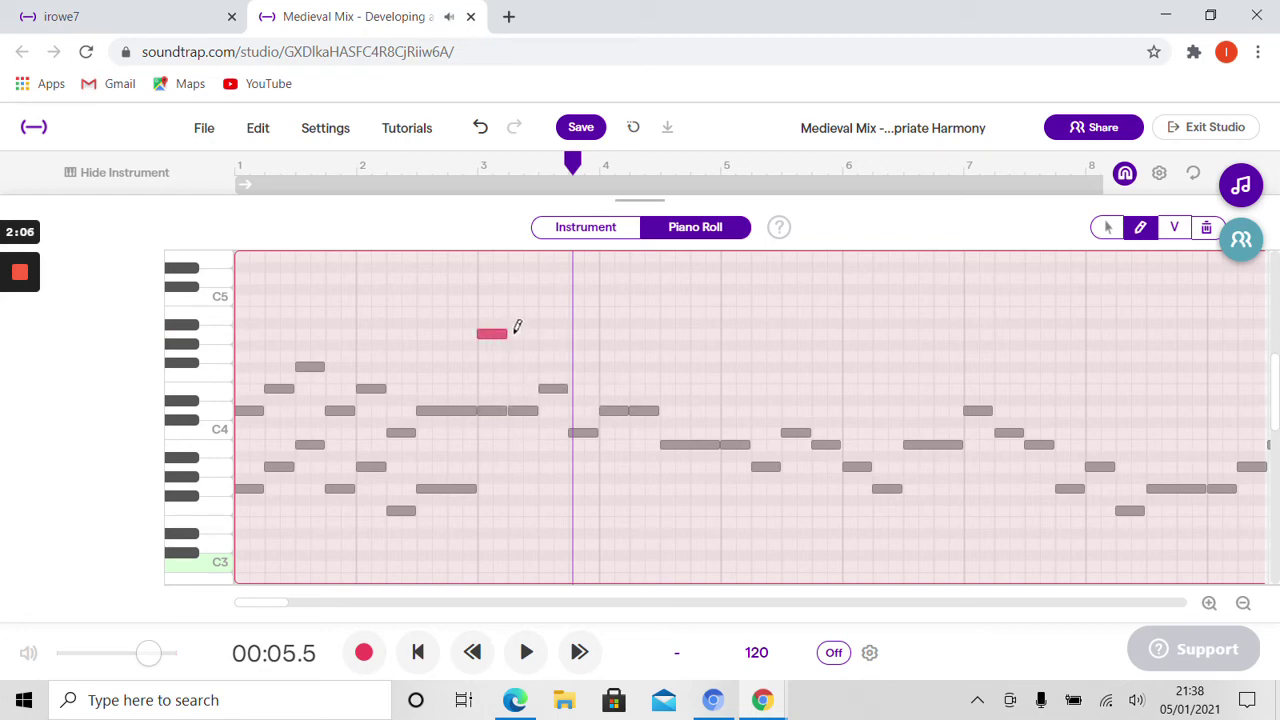
{"action": "left_click", "coordinate": [515, 333]}
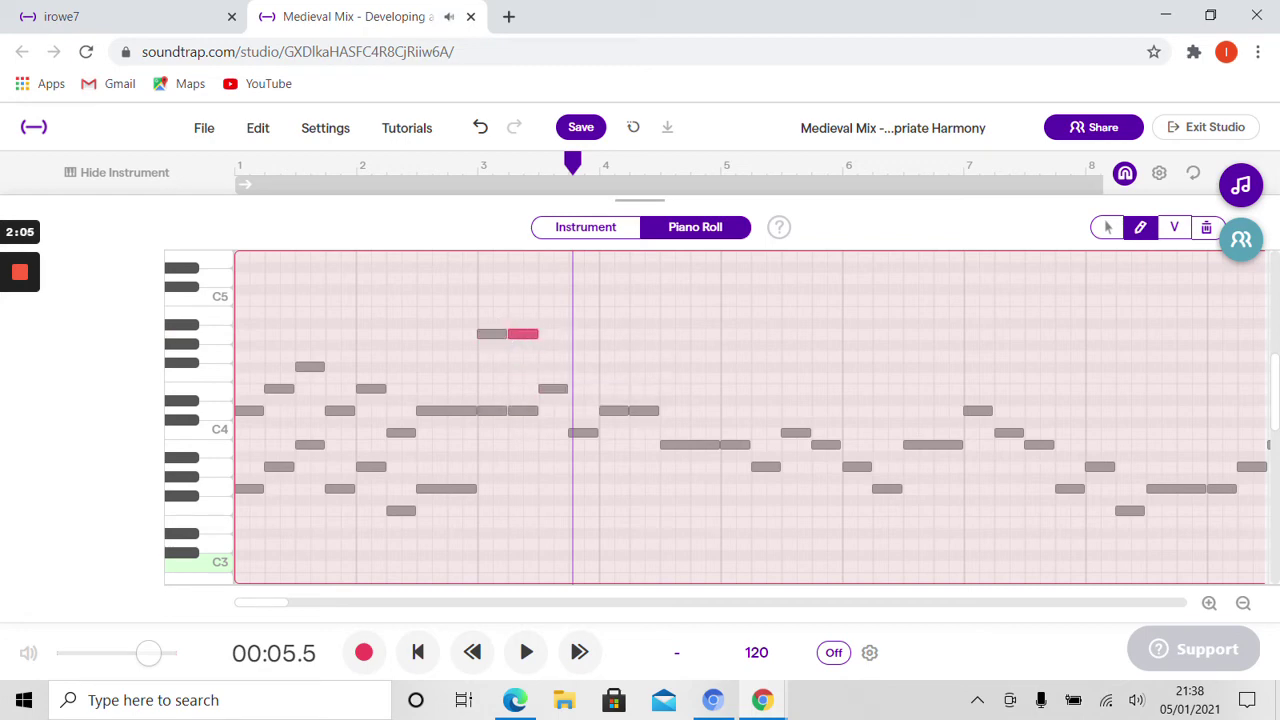
{"action": "left_click", "coordinate": [555, 391]}
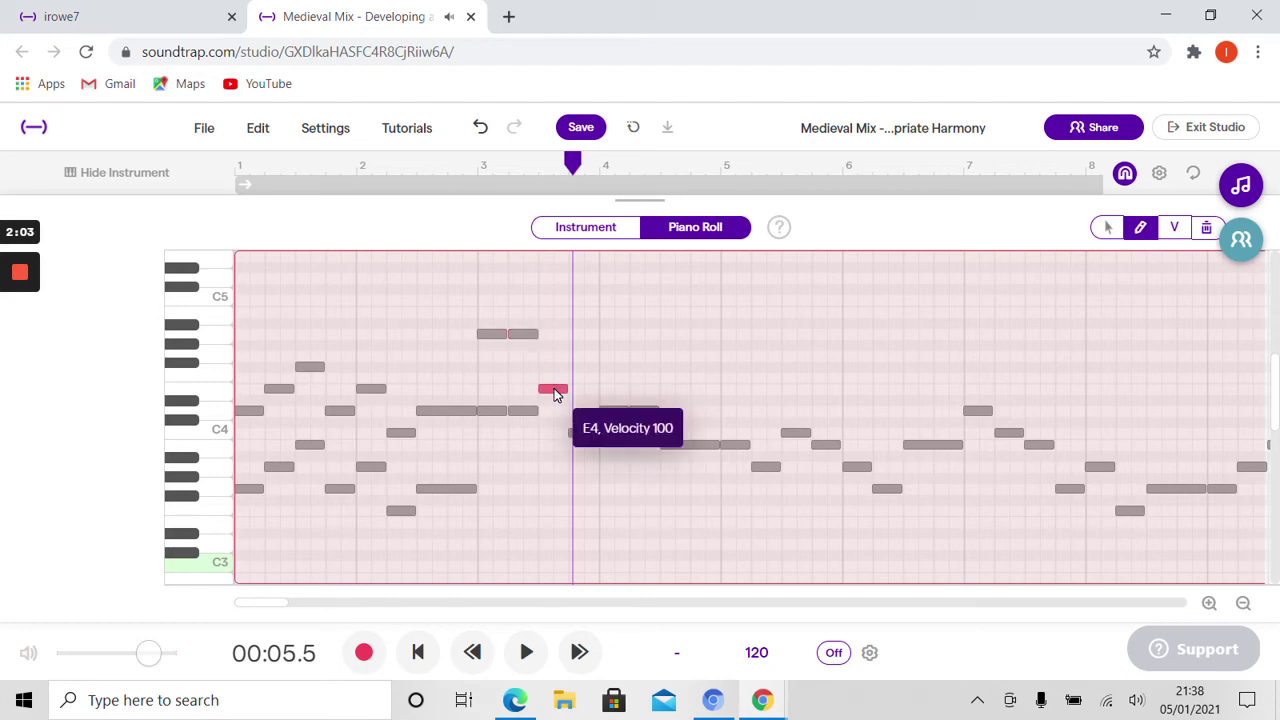
{"action": "left_click", "coordinate": [552, 301]}
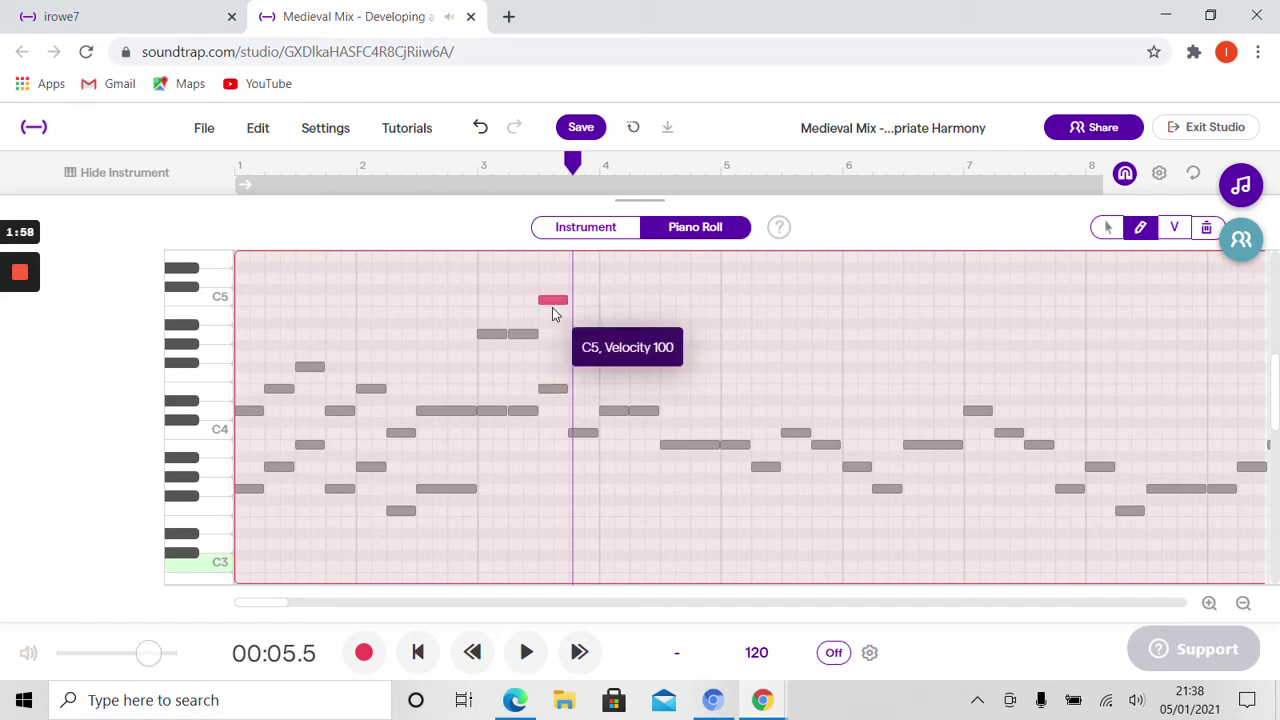
{"action": "left_click_drag", "start_coordinate": [555, 303], "coordinate": [550, 315]}
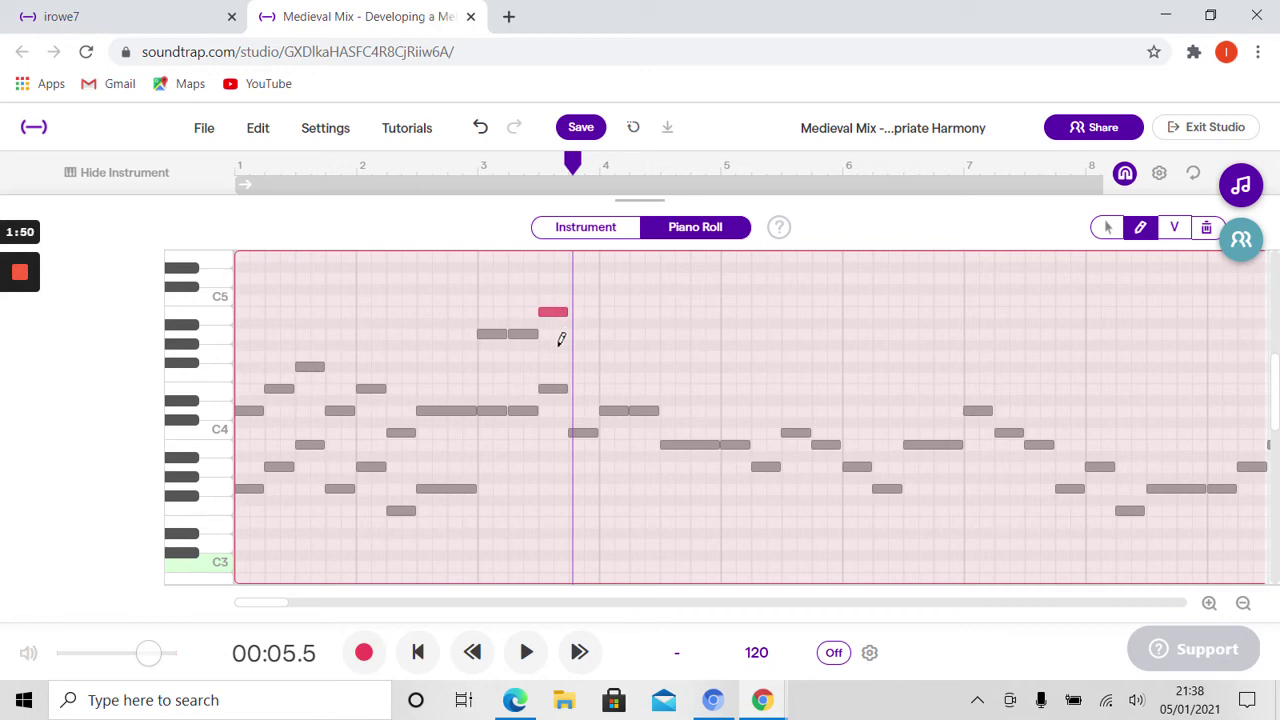
{"action": "left_click", "coordinate": [1107, 229]}
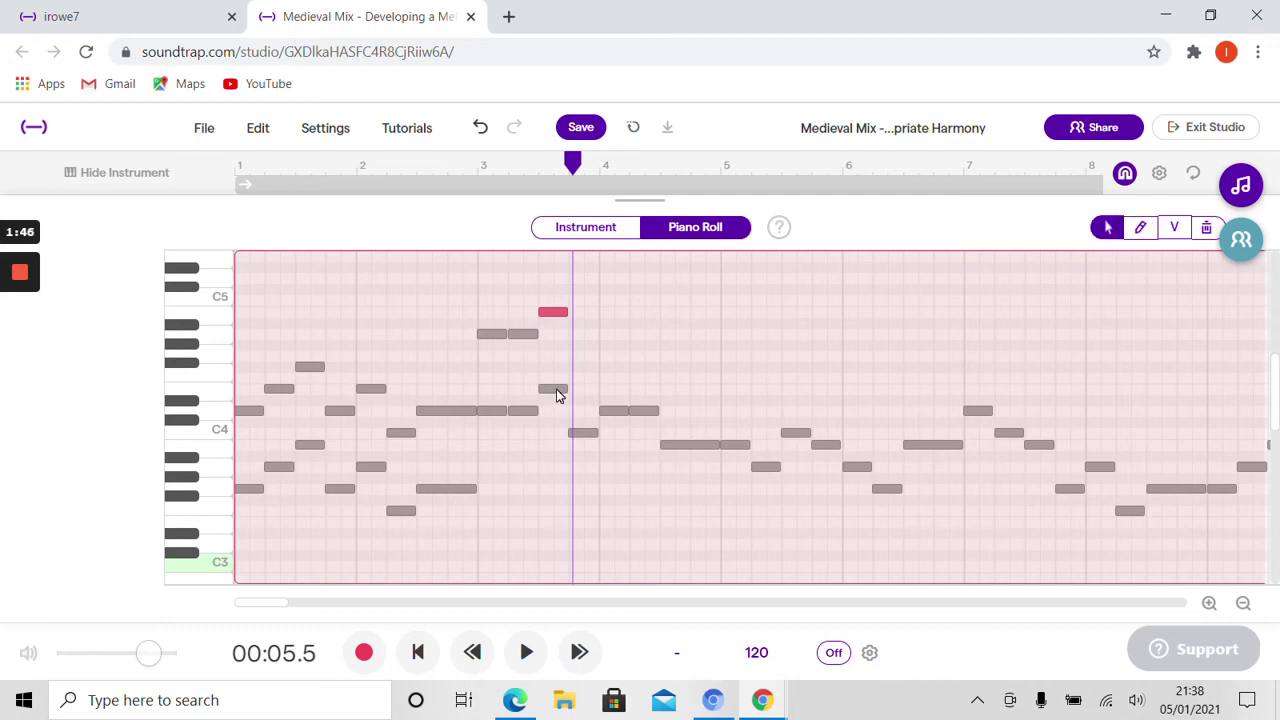
{"action": "left_click", "coordinate": [556, 391]}
{"action": "left_click", "coordinate": [556, 314]}
{"action": "left_click", "coordinate": [415, 655]}
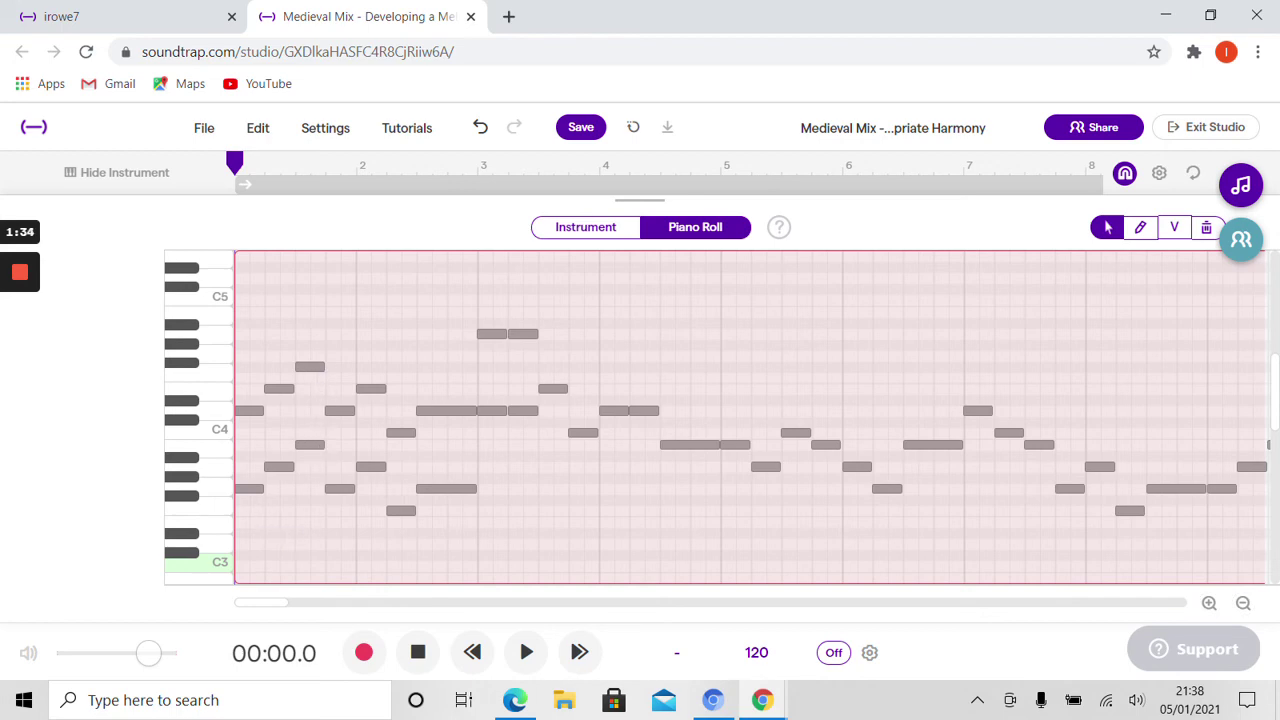
{"action": "left_click", "coordinate": [314, 446]}
{"action": "left_click", "coordinate": [312, 368]}
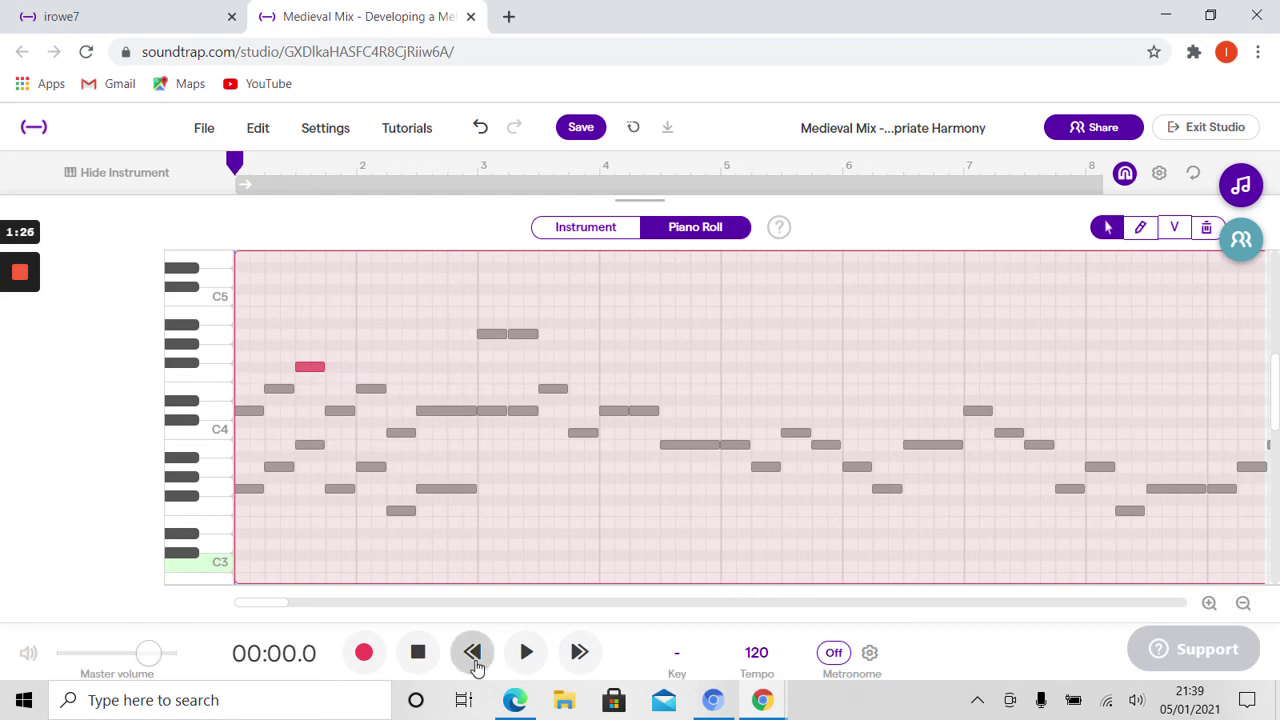
Play the opening bars, then lower the Gb4 harmony note above bar 1's B3 to F4
{"action": "left_click", "coordinate": [524, 660]}
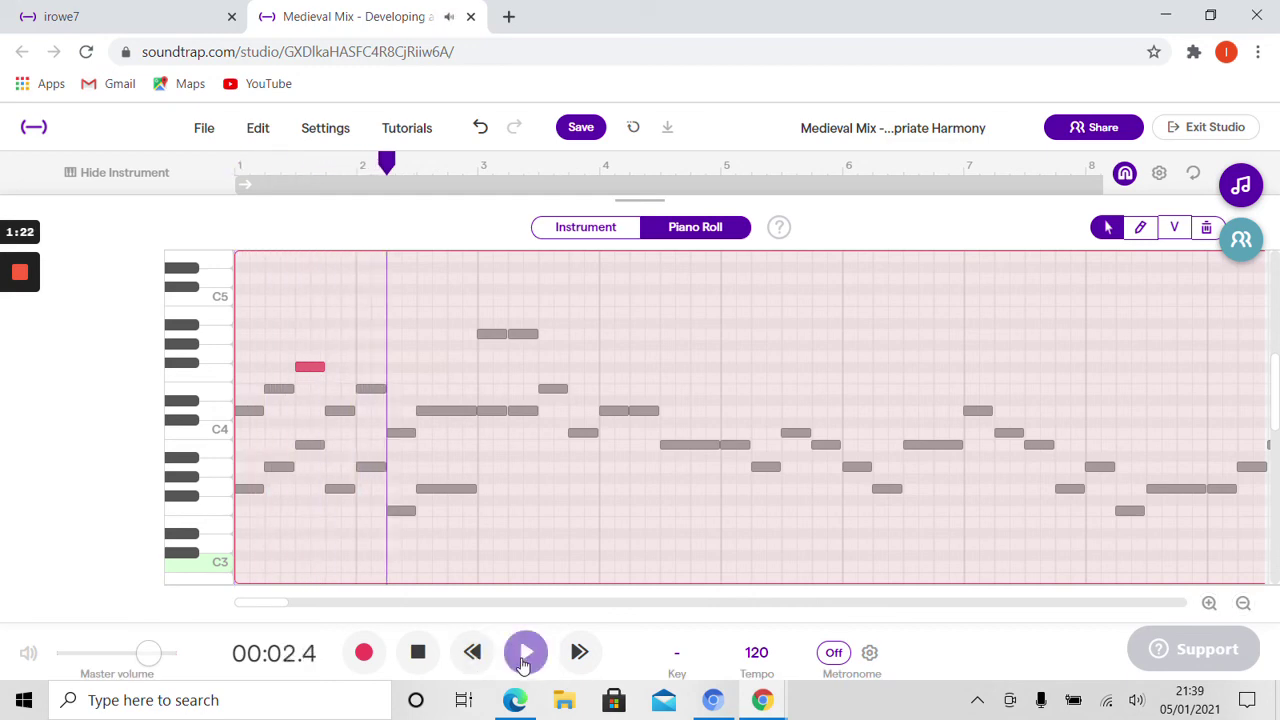
{"action": "left_click", "coordinate": [418, 652]}
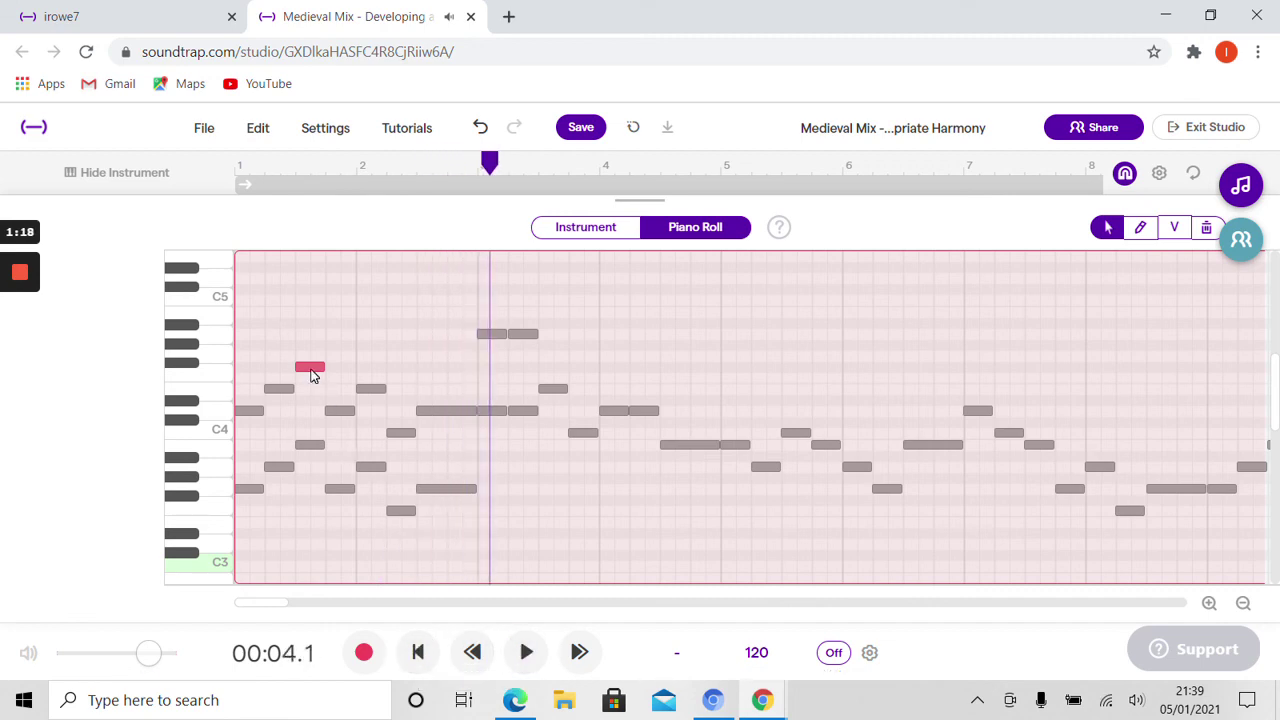
{"action": "left_click_drag", "start_coordinate": [312, 372], "coordinate": [310, 390]}
Replay the opening bars from the start to audition the F4 harmony note
{"action": "left_click", "coordinate": [418, 652]}
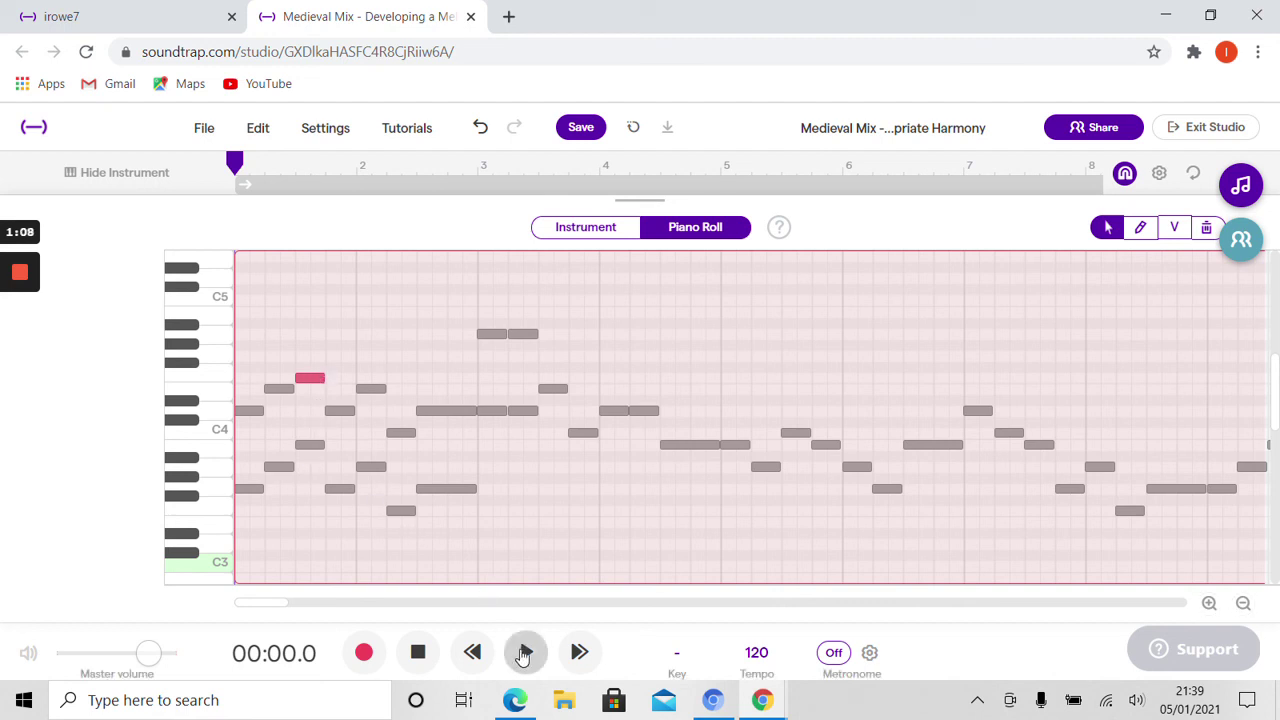
{"action": "left_click", "coordinate": [524, 654]}
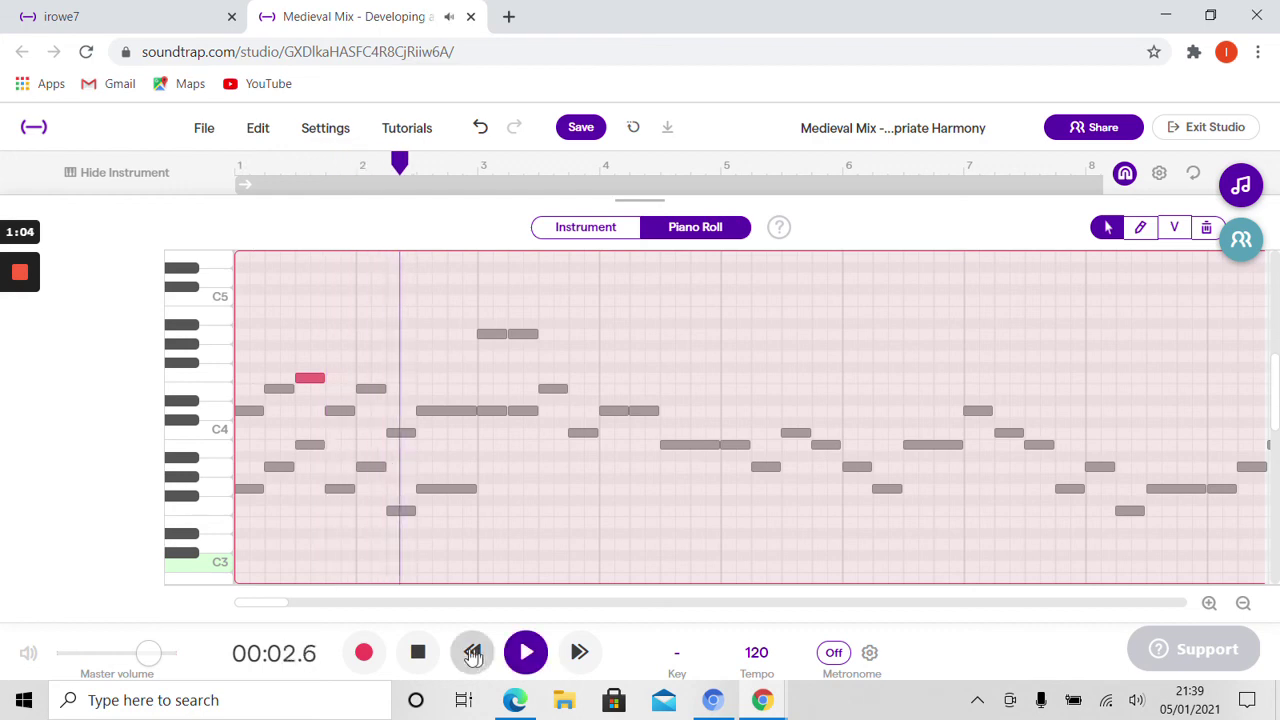
{"action": "left_click", "coordinate": [418, 654]}
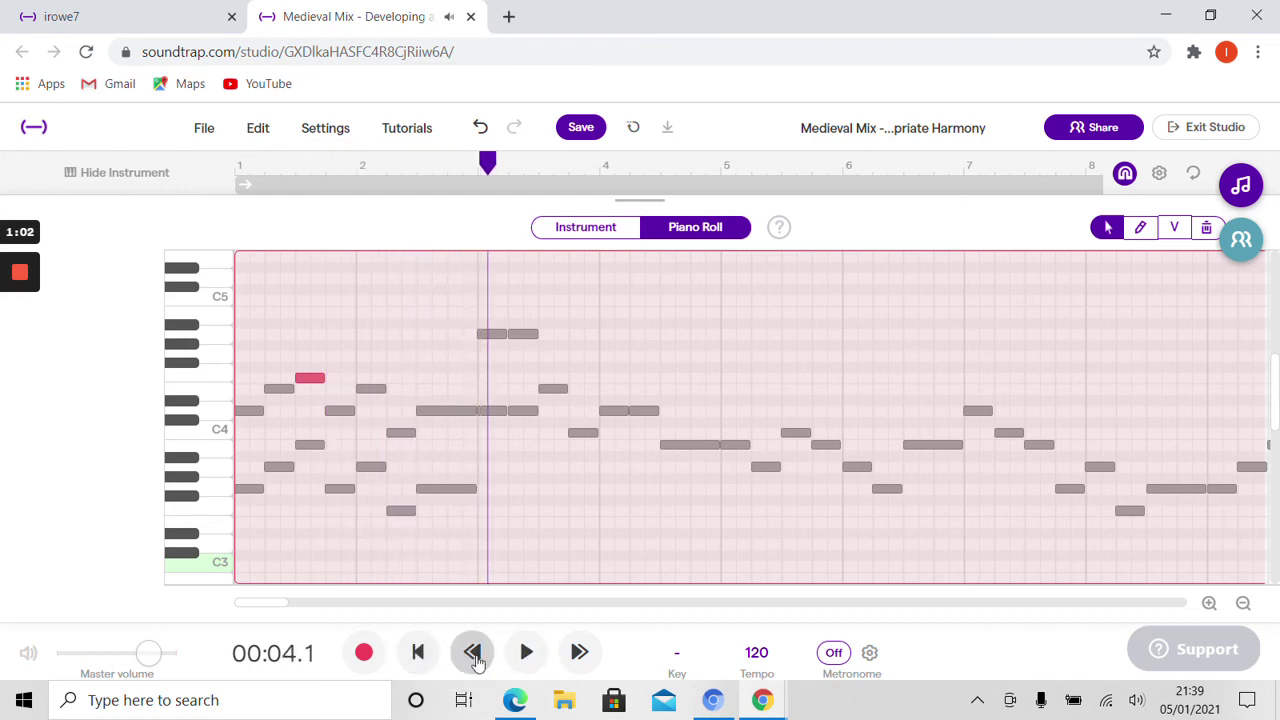
{"action": "left_click", "coordinate": [472, 652]}
{"action": "left_click", "coordinate": [472, 652]}
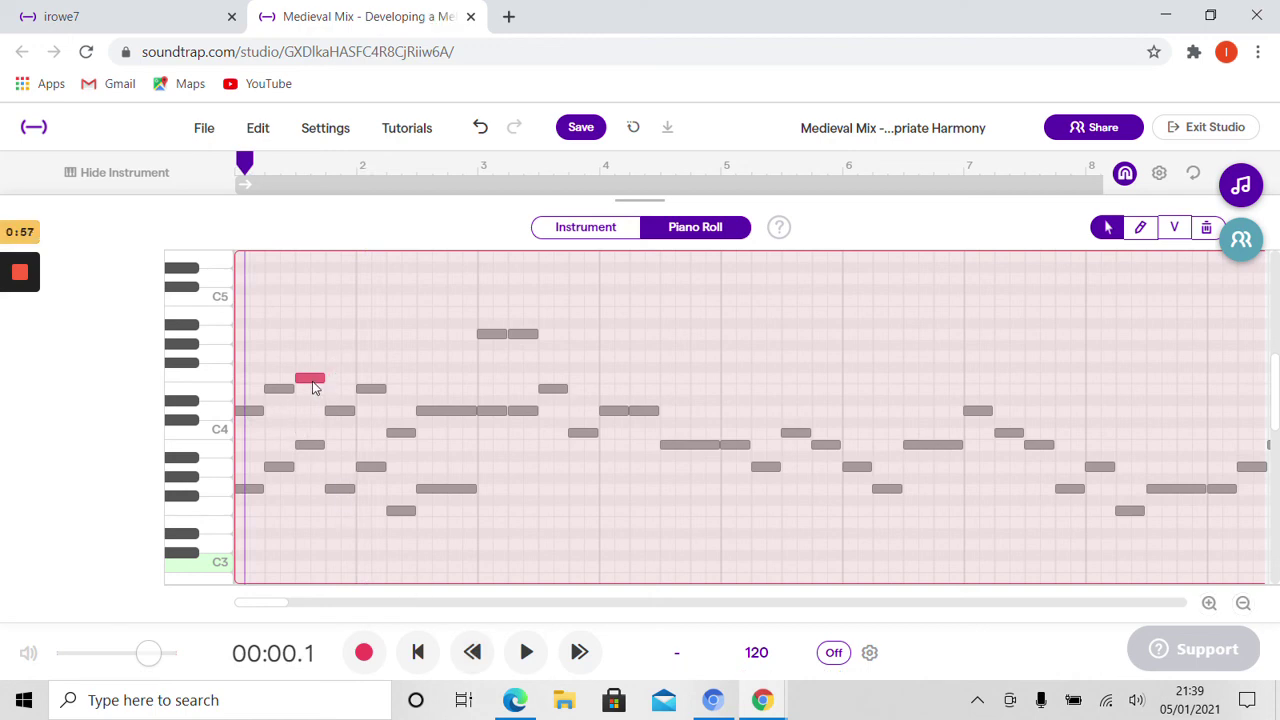
Raise the F4 harmony note above bar 1's B3 back to Gb4 and rewind to the start
{"action": "left_click_drag", "start_coordinate": [312, 376], "coordinate": [312, 370]}
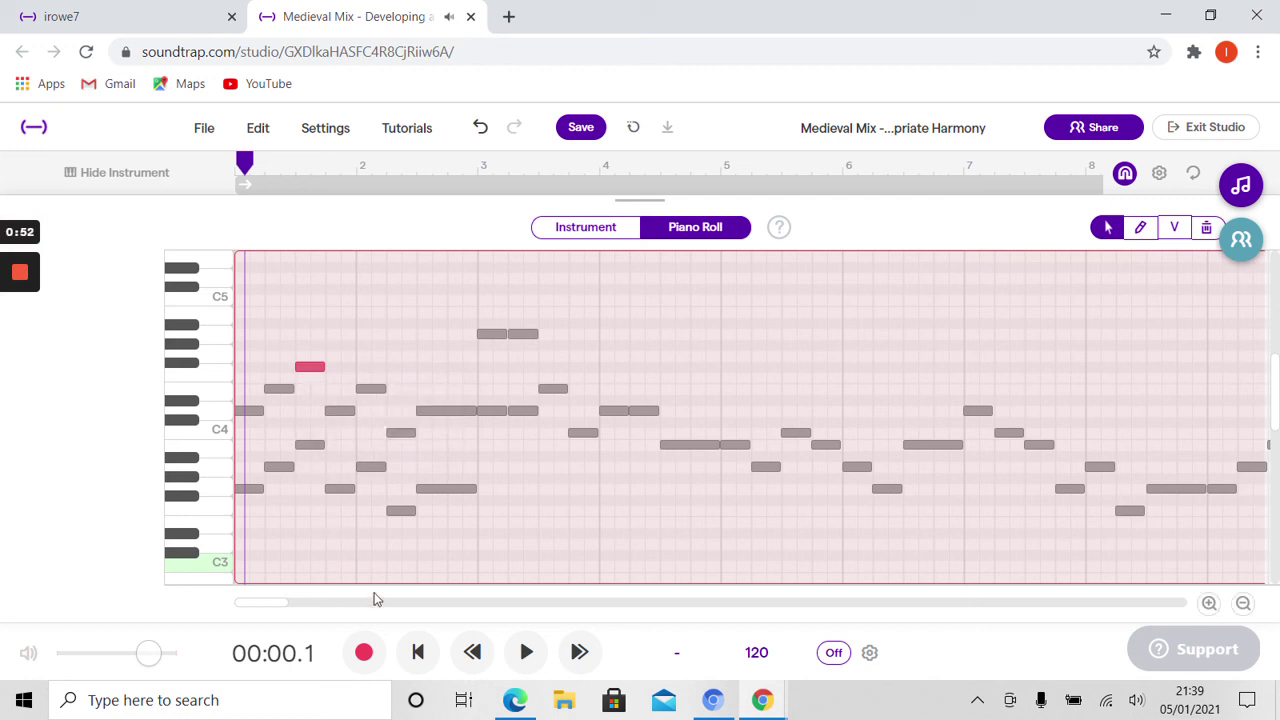
{"action": "left_click", "coordinate": [418, 651]}
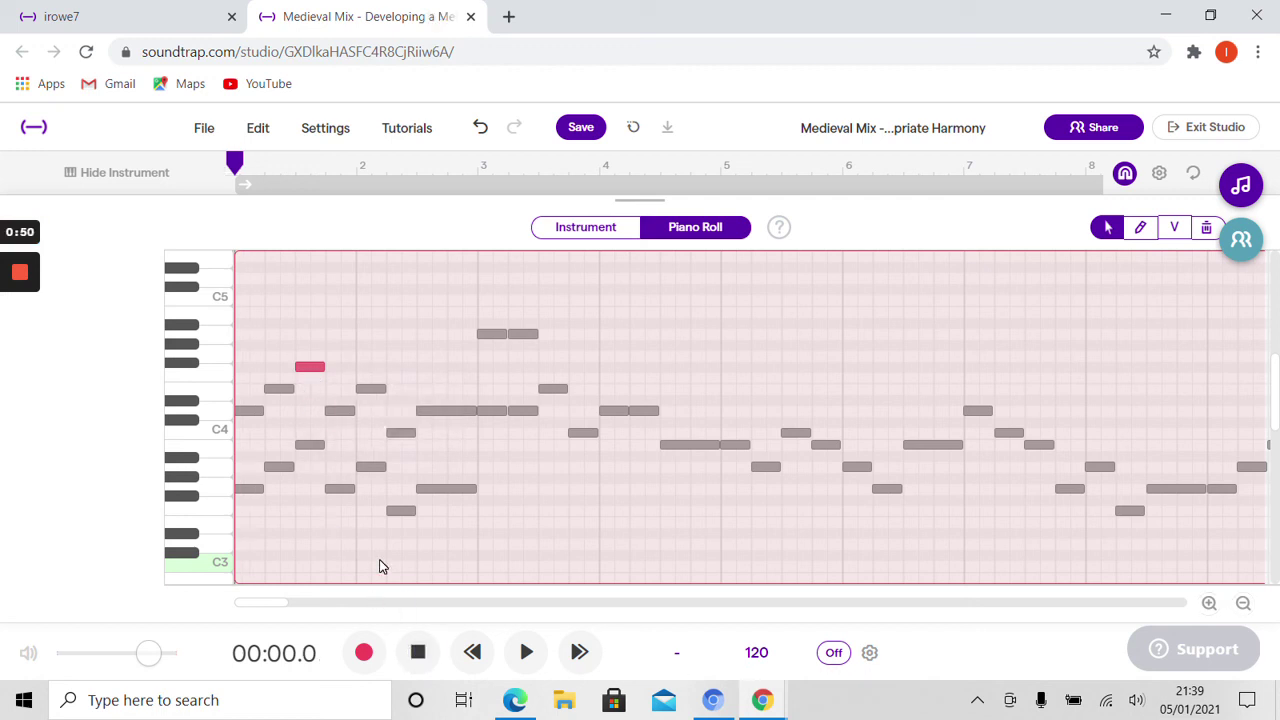